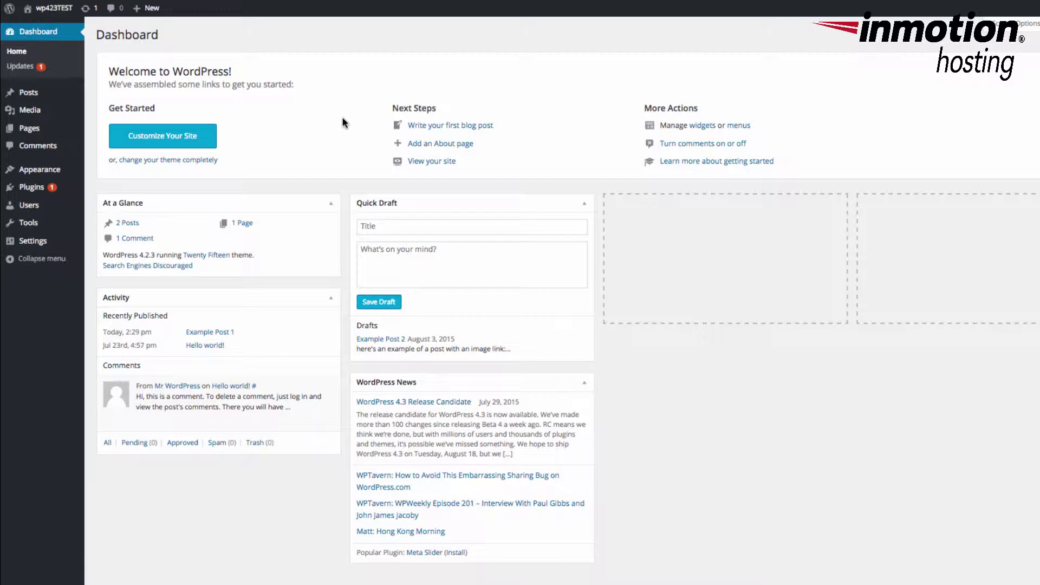
Step: Upload the Desktop photo arlington-uncles-memorial.jpg through Media > Add New
mouse_move(38, 114)
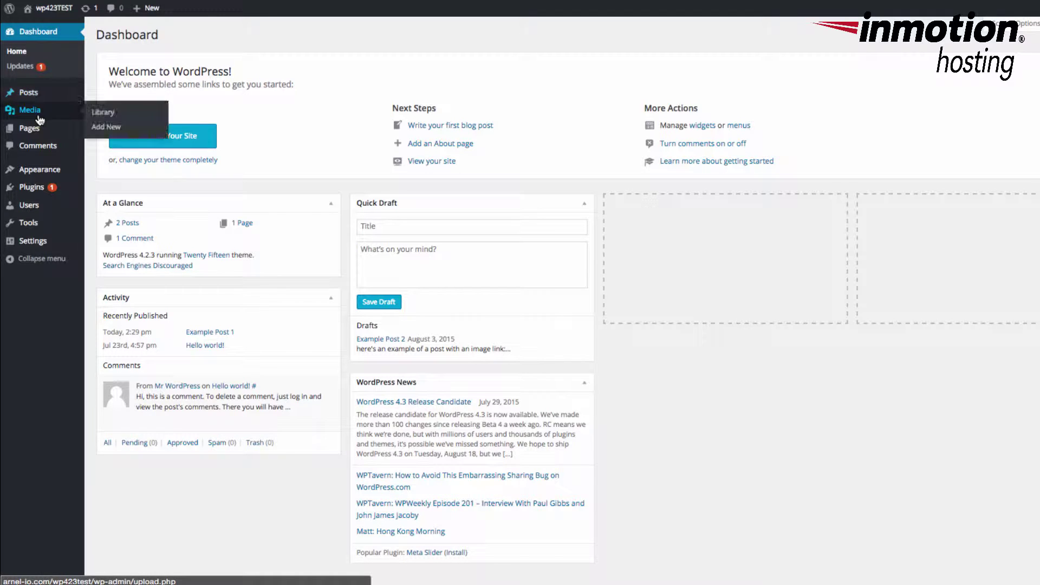
click(113, 130)
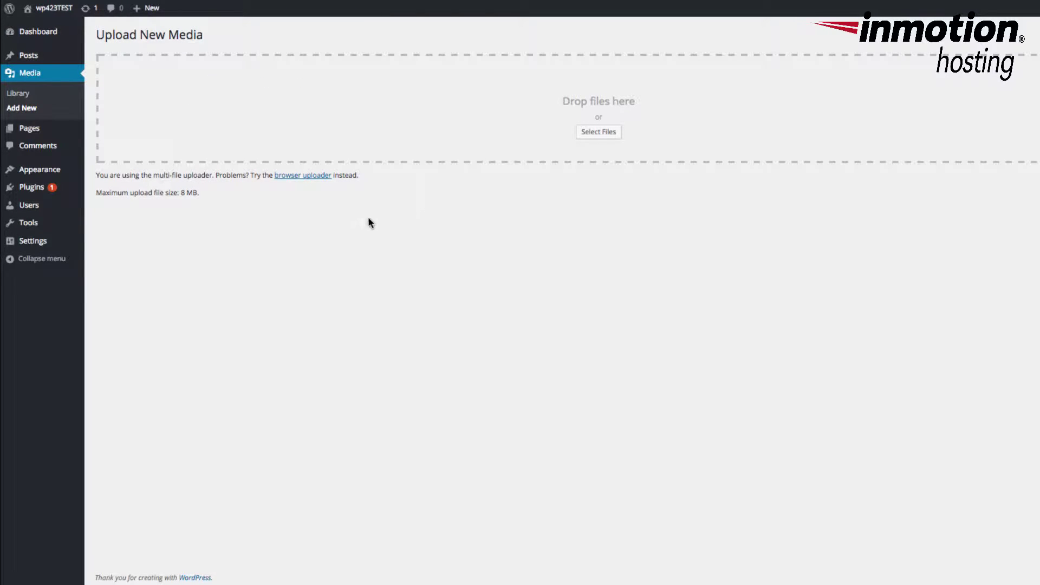
click(598, 131)
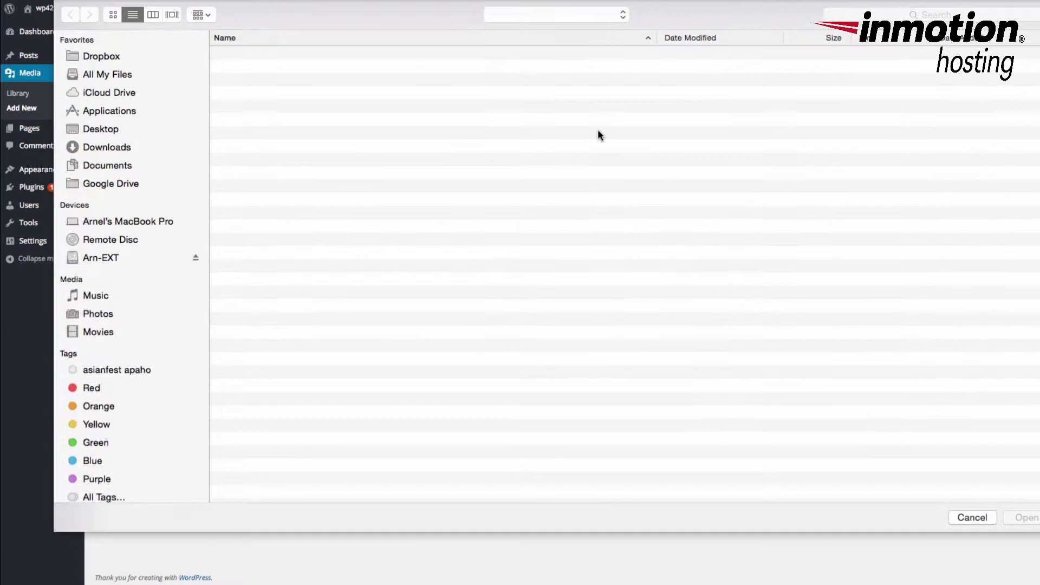
click(286, 50)
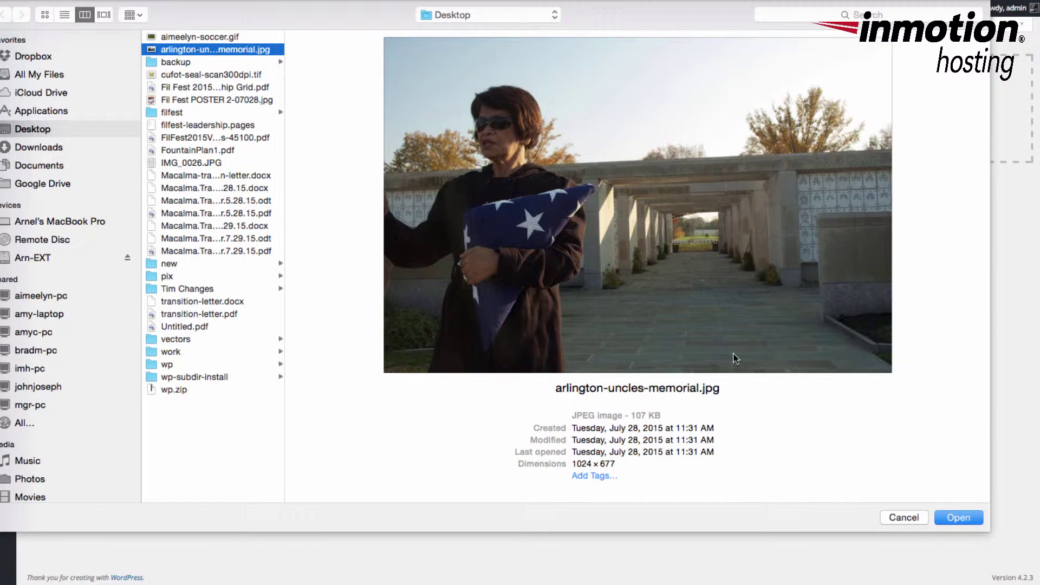
click(958, 518)
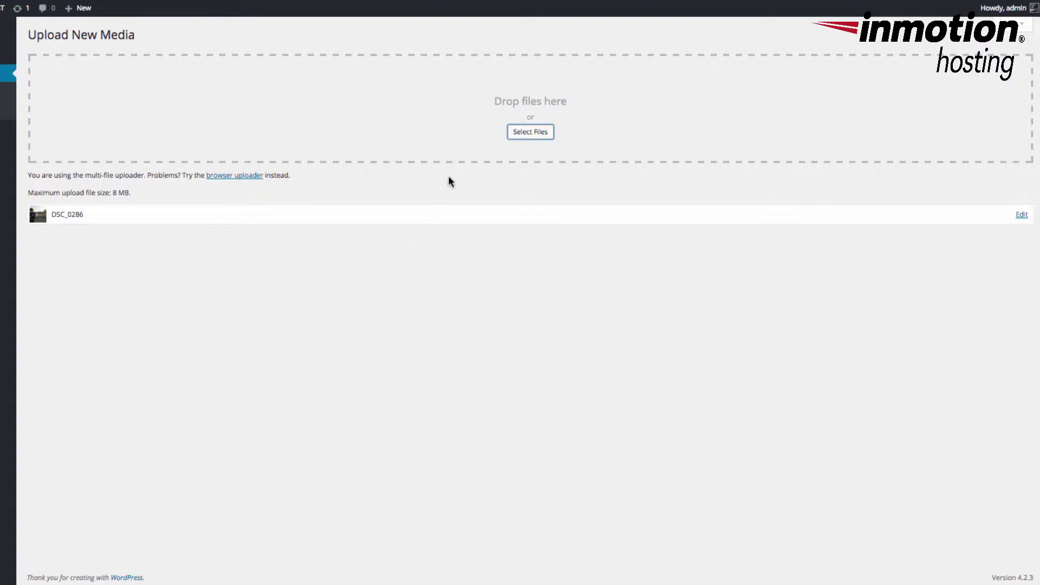
click(524, 135)
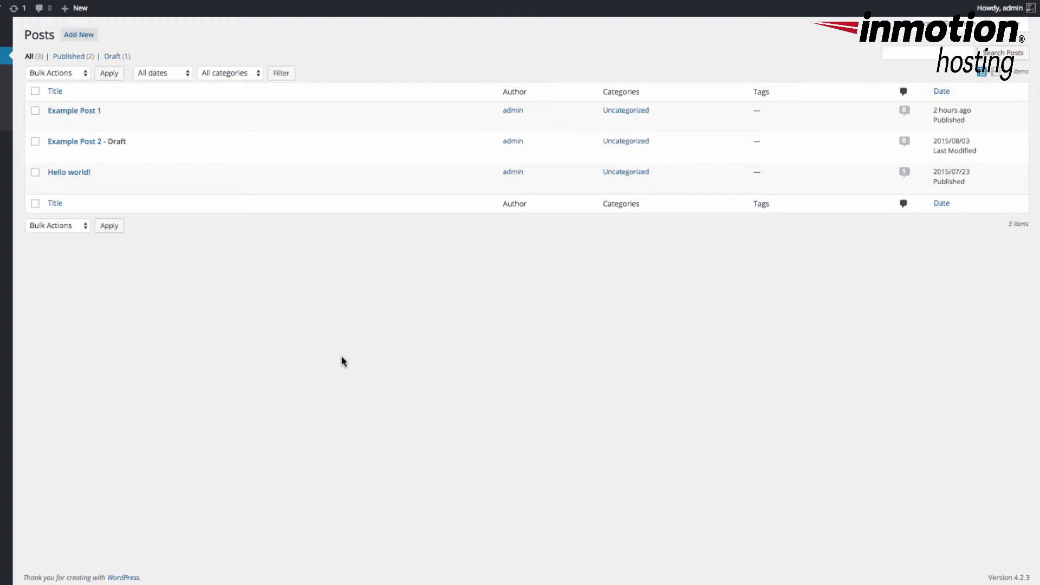
Step: Edit Example Post 1 and add blank lines below the 'Adding links to your post' heading
click(65, 113)
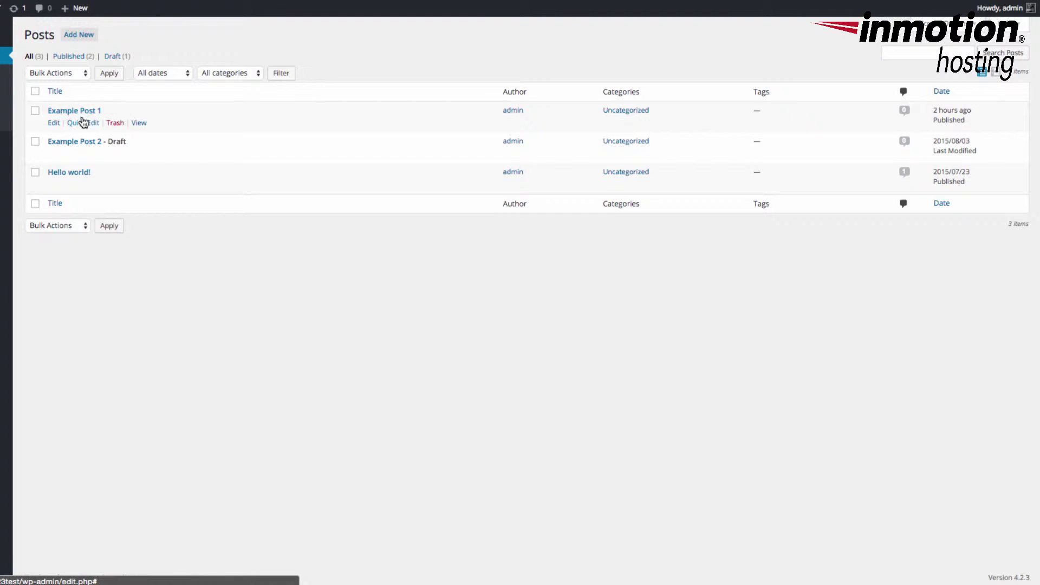
click(55, 123)
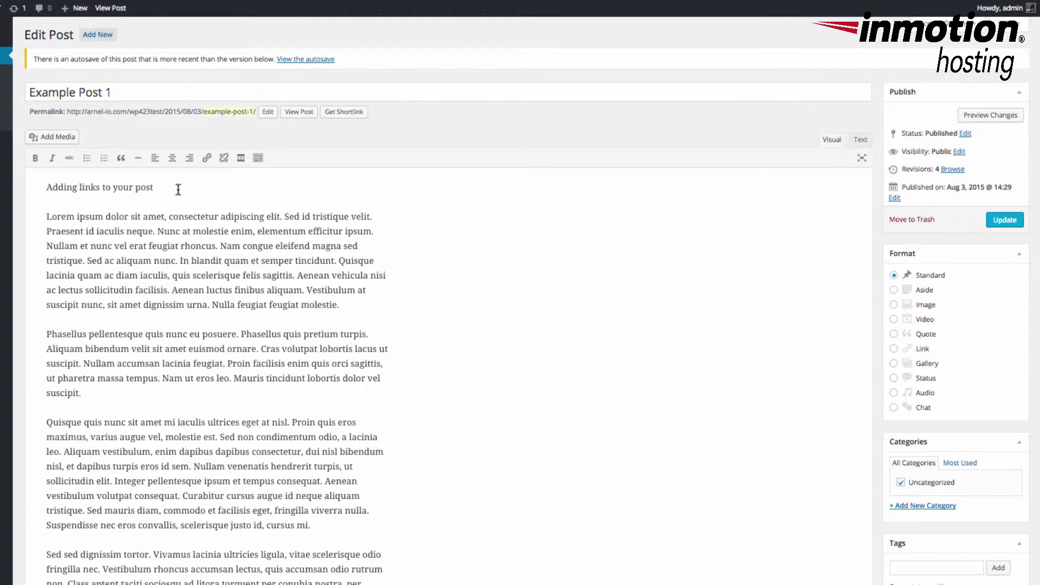
click(179, 189)
key(Return)
key(Return)
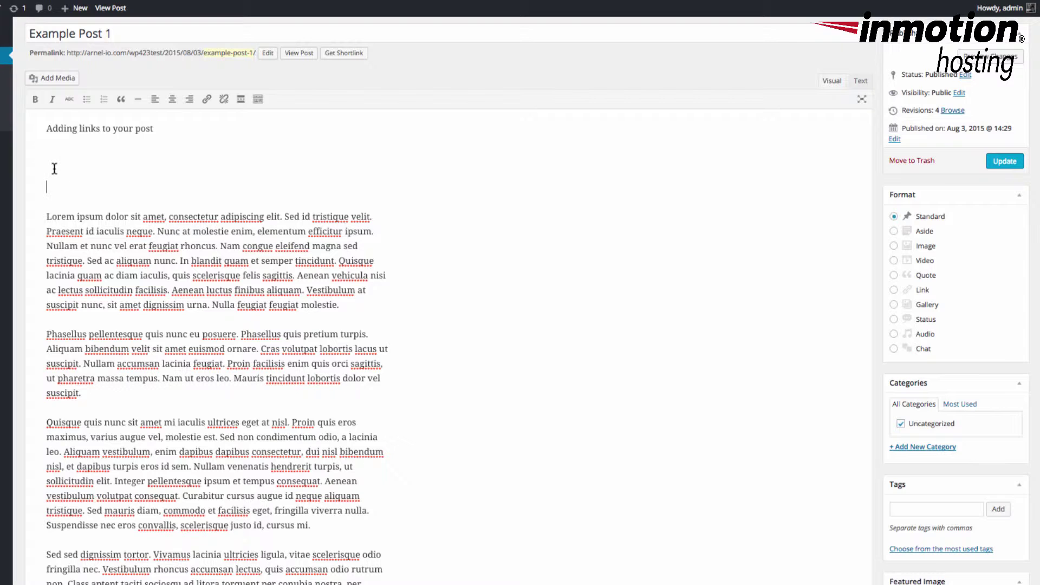
Step: From Add Media, choose the baby photo in the Media Library and insert it into the post
click(58, 79)
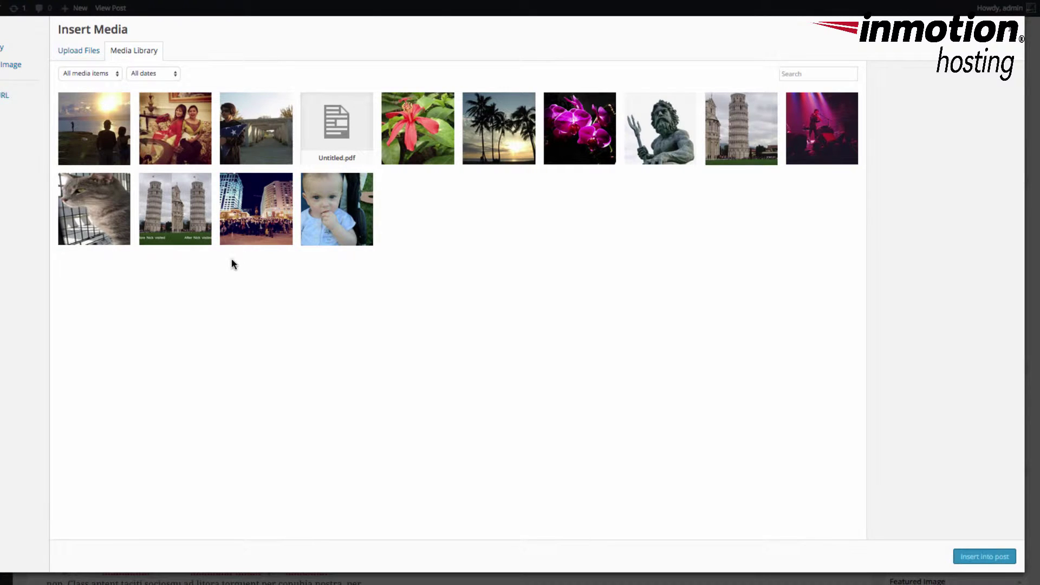
click(101, 131)
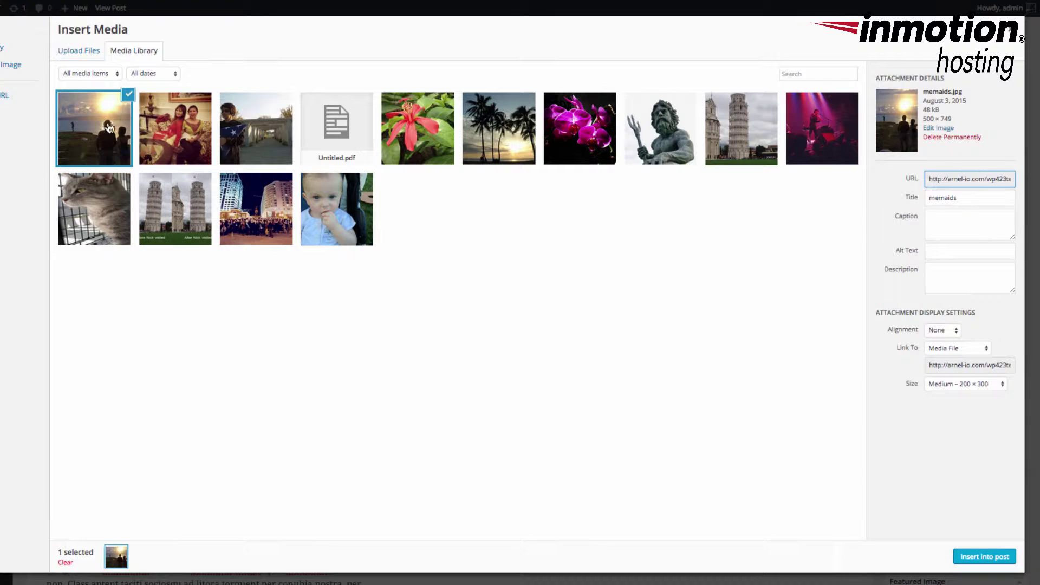
click(339, 211)
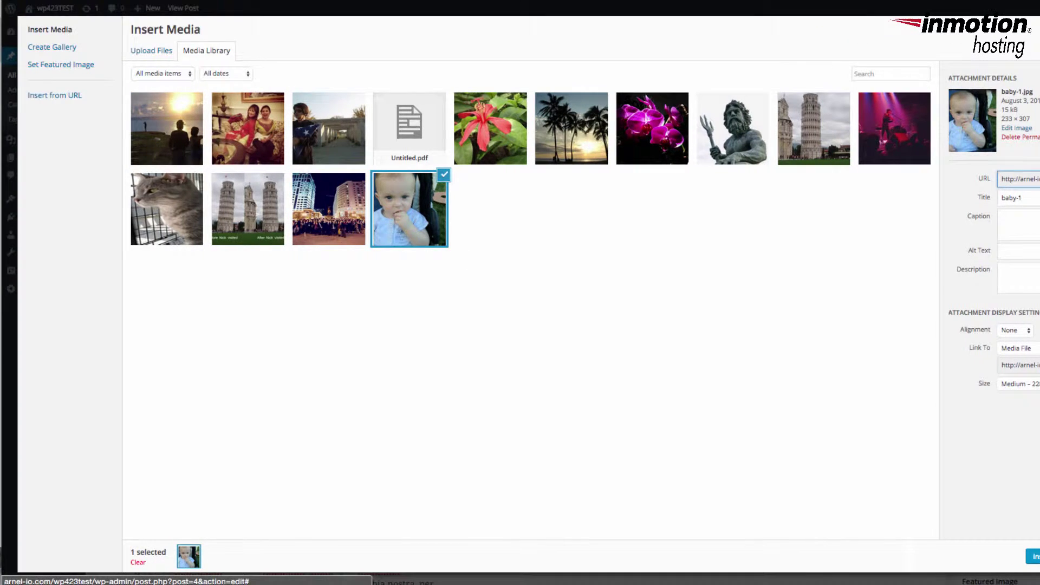
click(1032, 556)
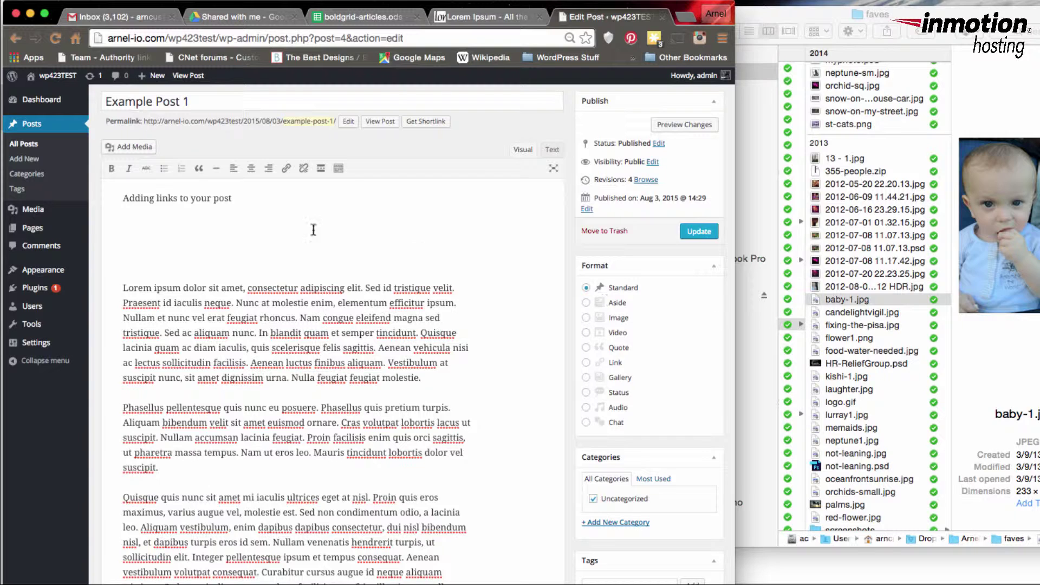
Step: Drag baby-1.jpg from Finder onto the empty line below the heading to upload it
click(149, 231)
drag(842, 304, 358, 248)
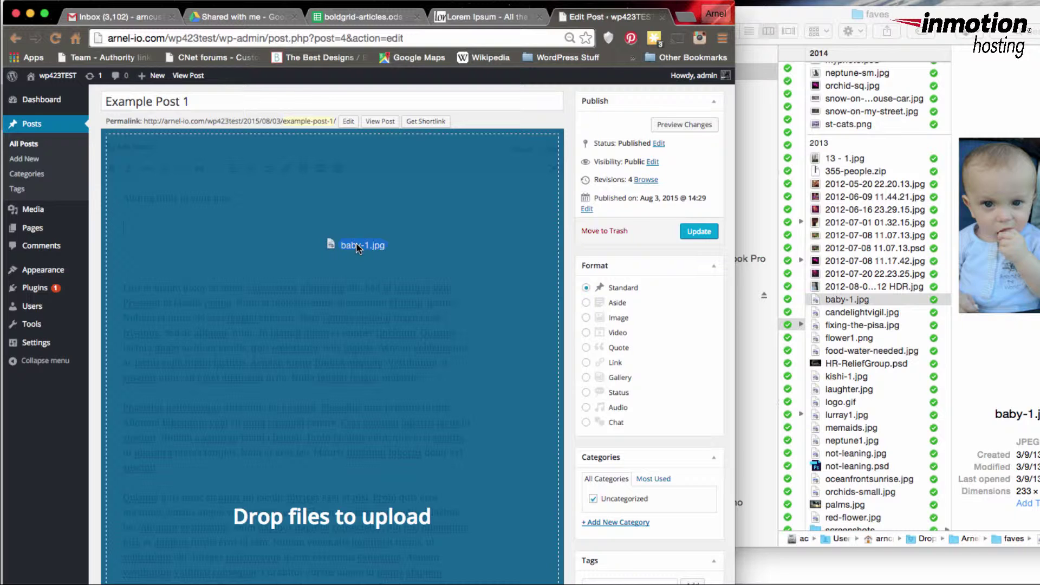
drag(358, 248, 358, 246)
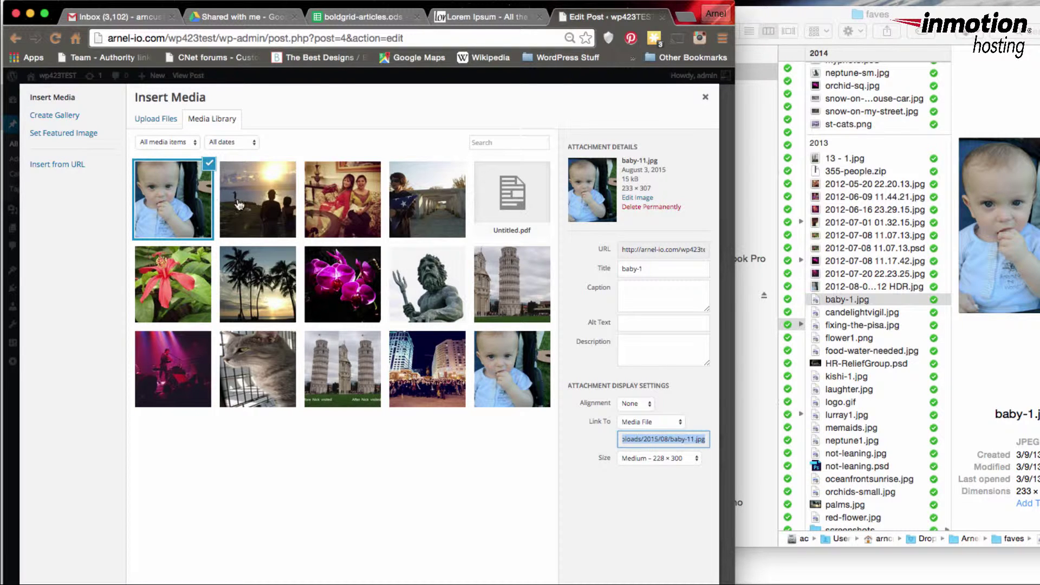
Step: Choose the uploaded baby photo in the Media Library and insert it into the post
click(504, 362)
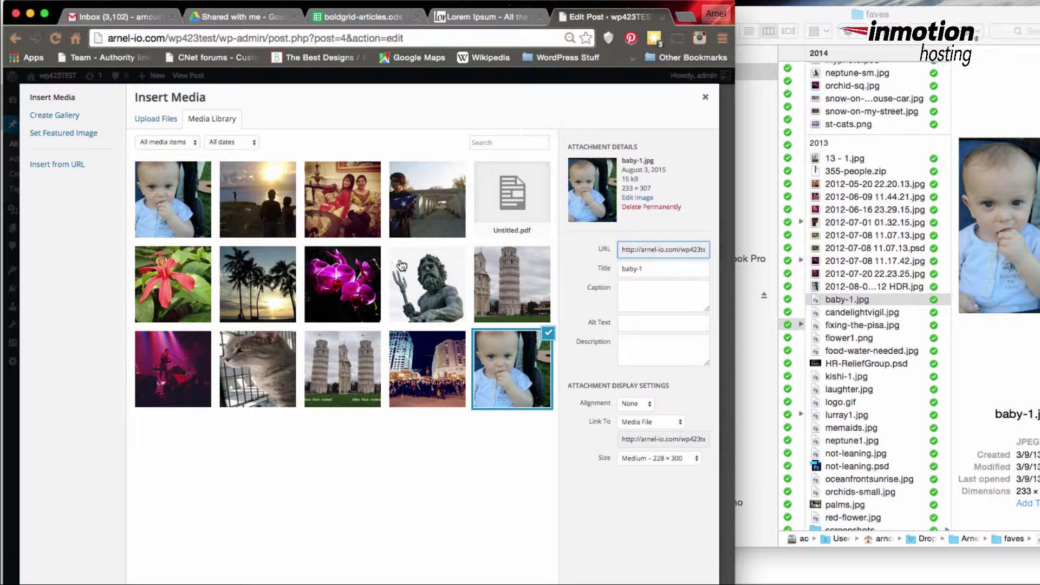
click(177, 204)
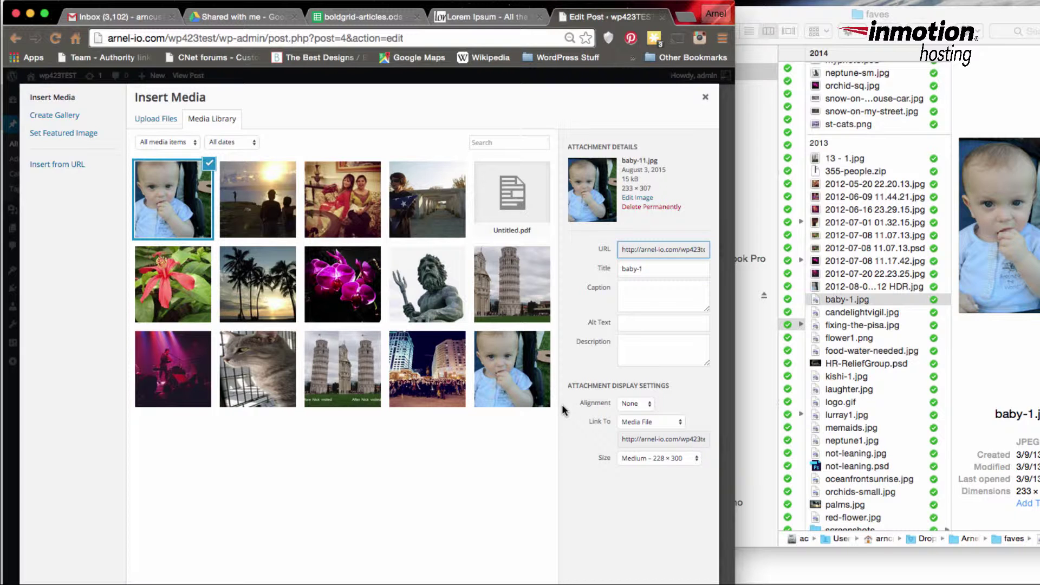
click(686, 584)
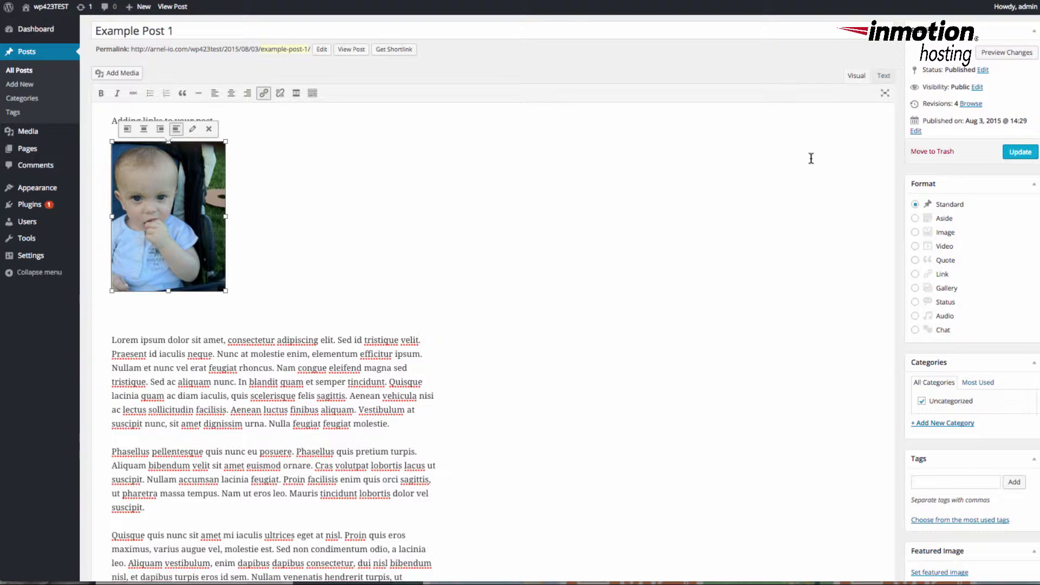
Step: Select the inserted baby photo in the editor
click(642, 199)
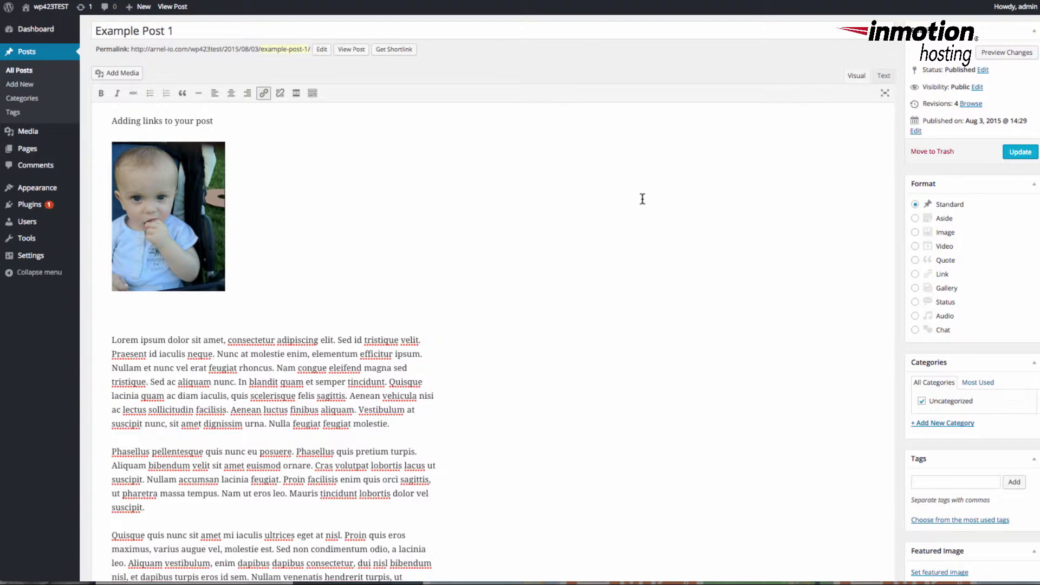
click(168, 217)
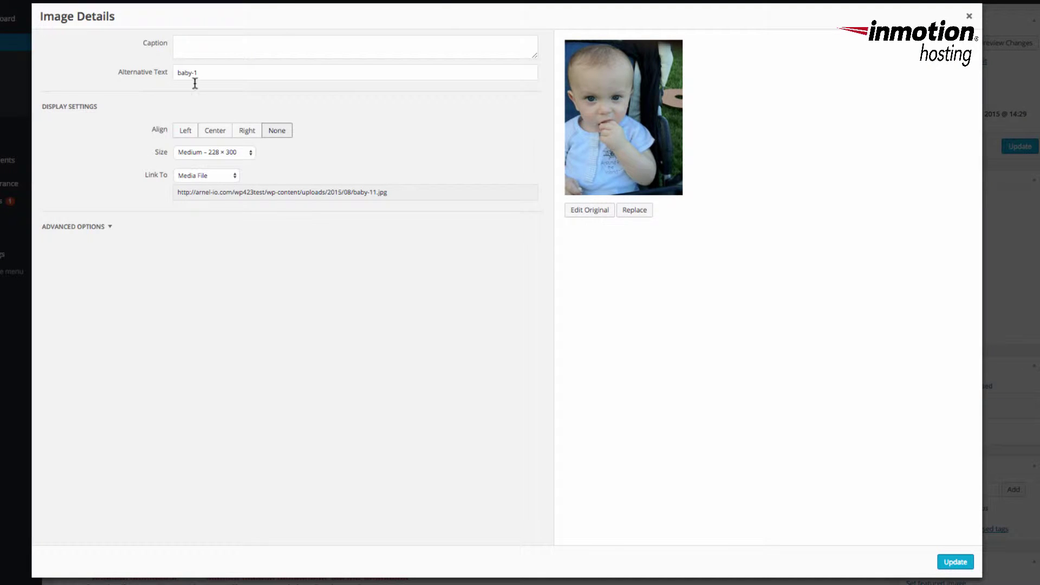
Step: Review the caption and baby-1 alt text, keep Medium 228 × 300 size, and expand Advanced Options
click(274, 43)
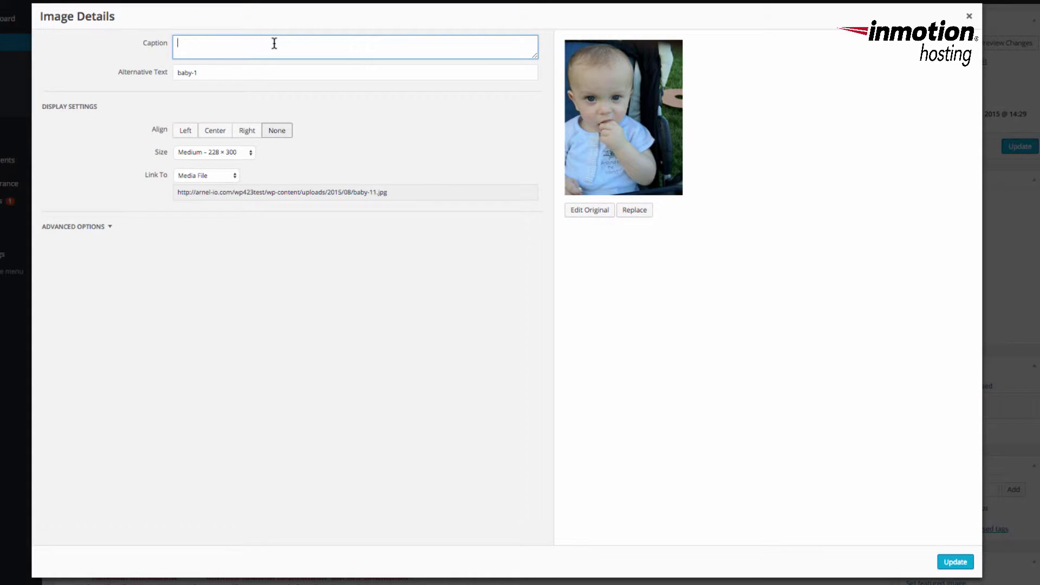
double_click(216, 72)
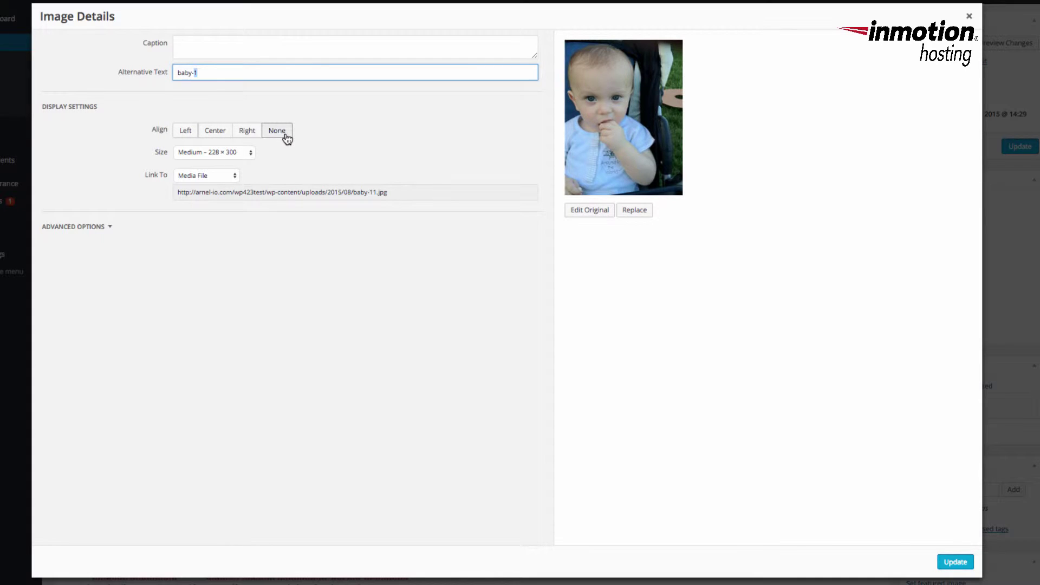
click(250, 154)
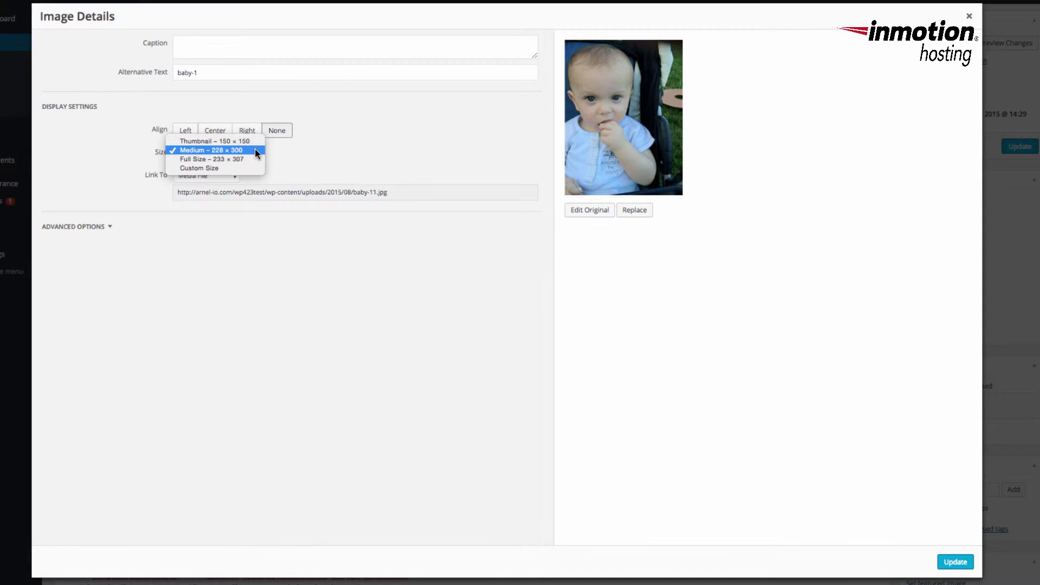
click(256, 150)
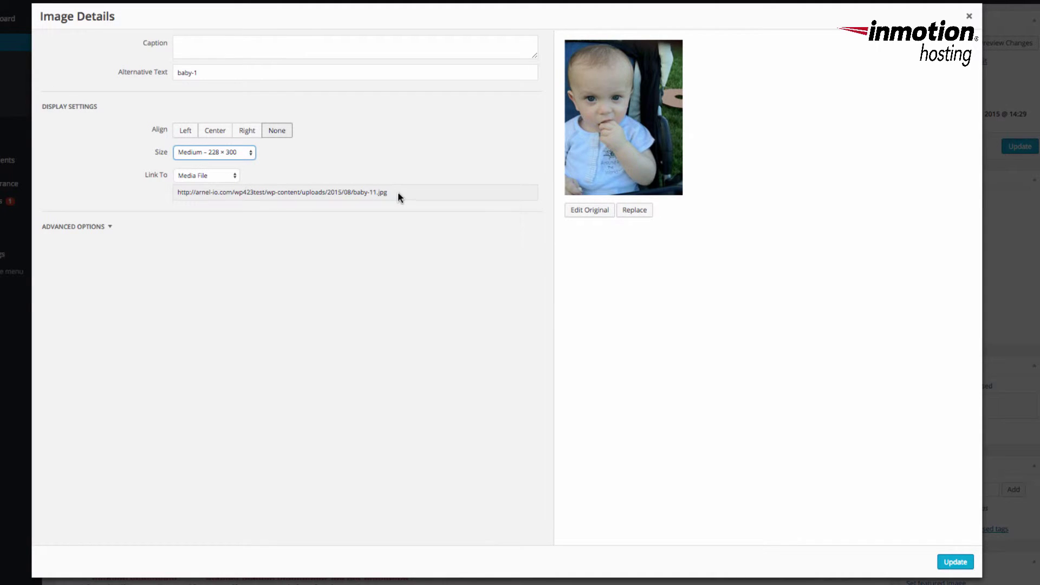
click(98, 229)
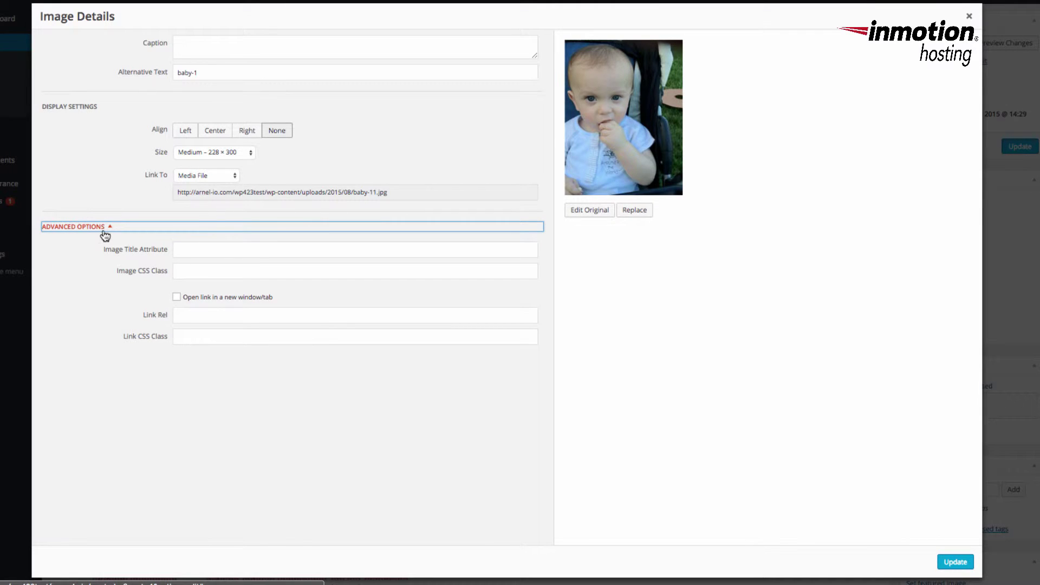
Step: Check the empty title attribute, CSS class and link rel fields in Advanced Options
click(259, 249)
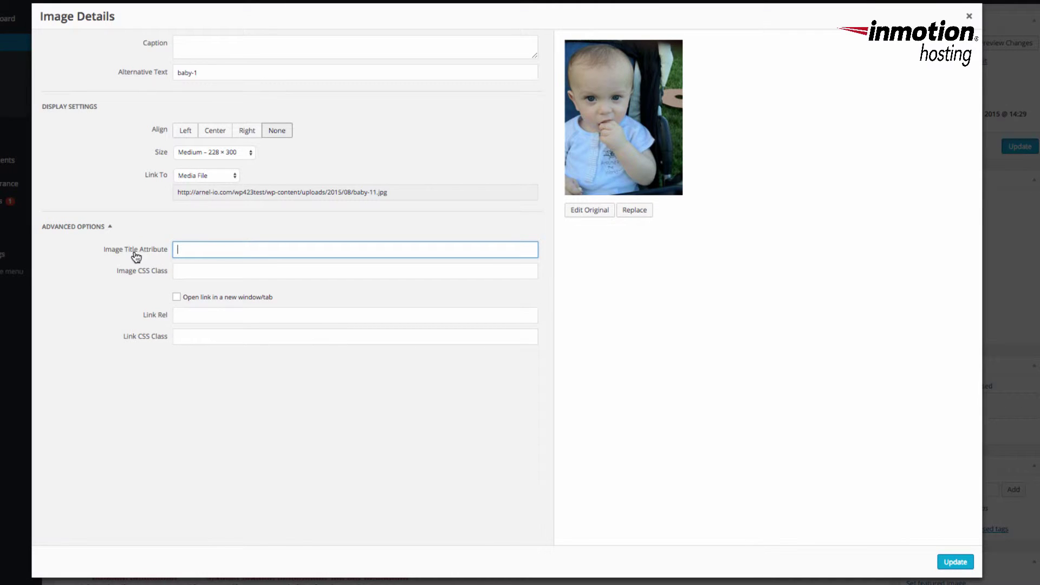
click(201, 271)
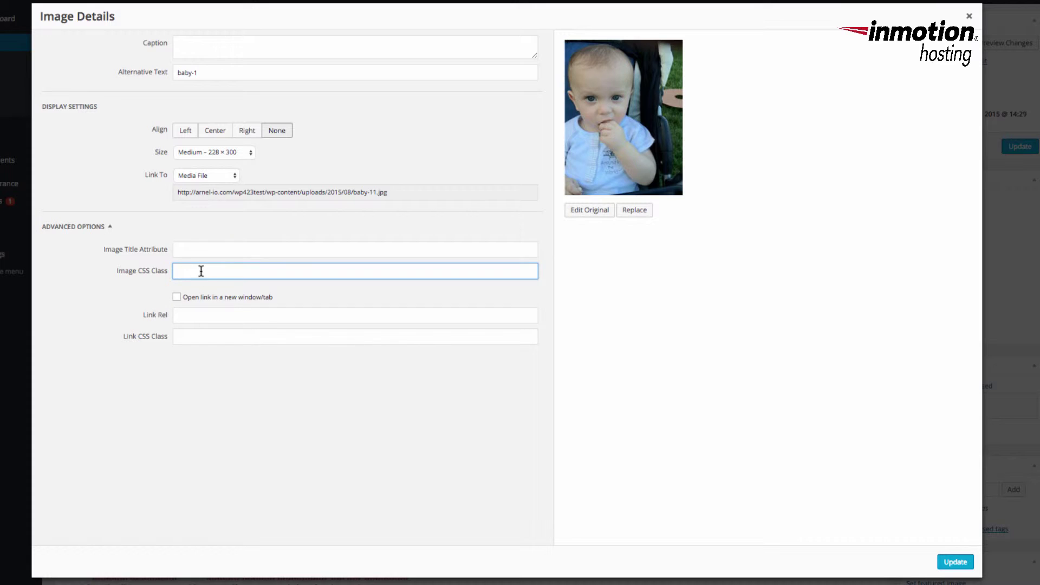
click(198, 318)
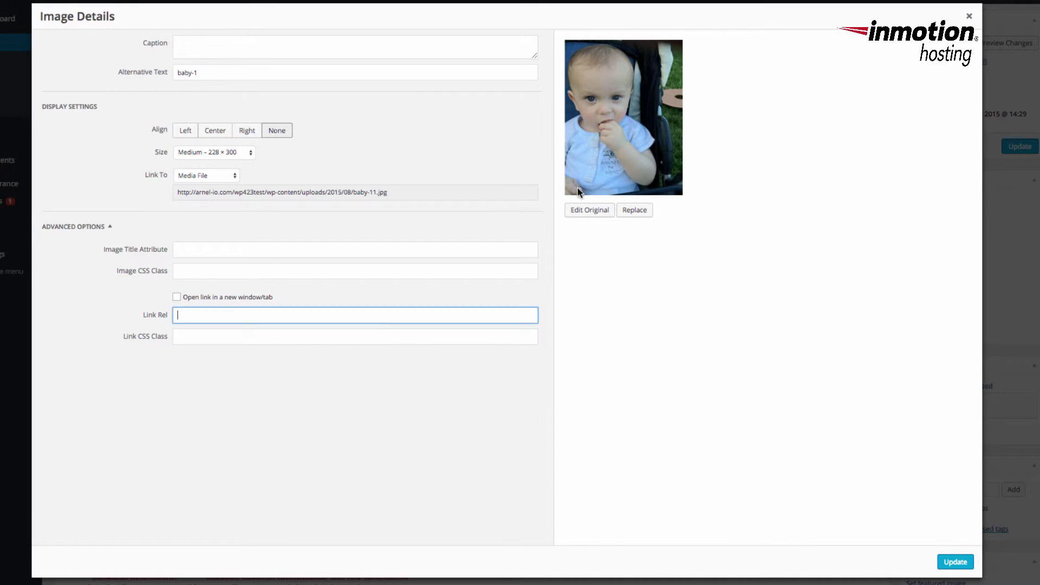
Step: Visit Edit Original, come back, and apply the image details with Update
click(593, 215)
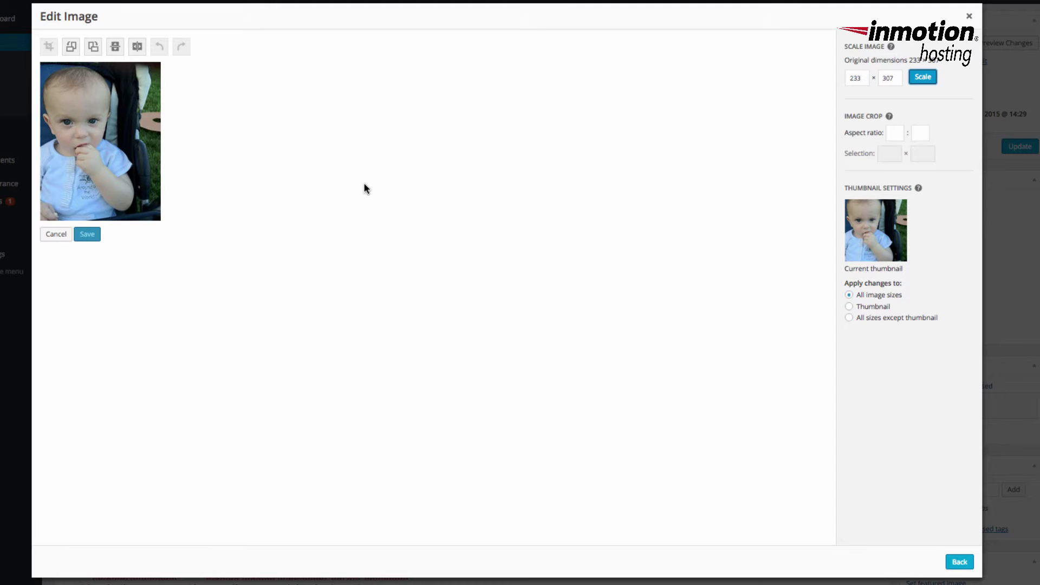
click(960, 561)
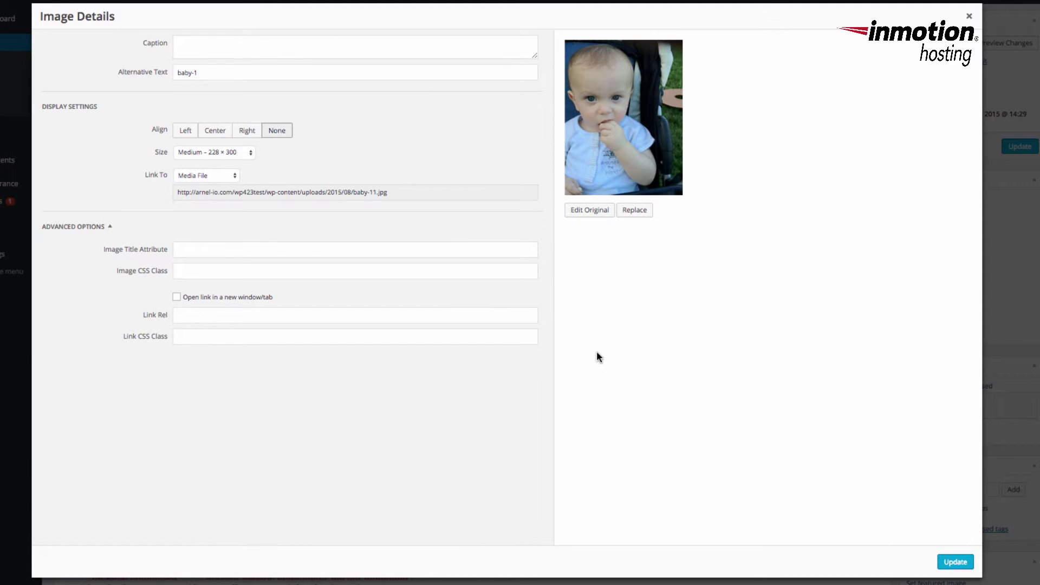
click(955, 562)
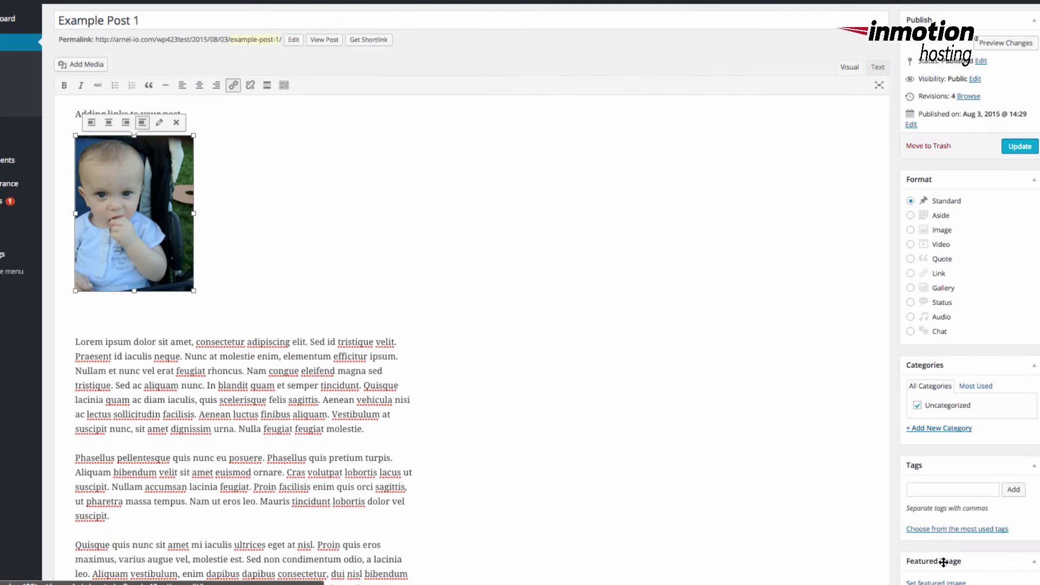
click(311, 243)
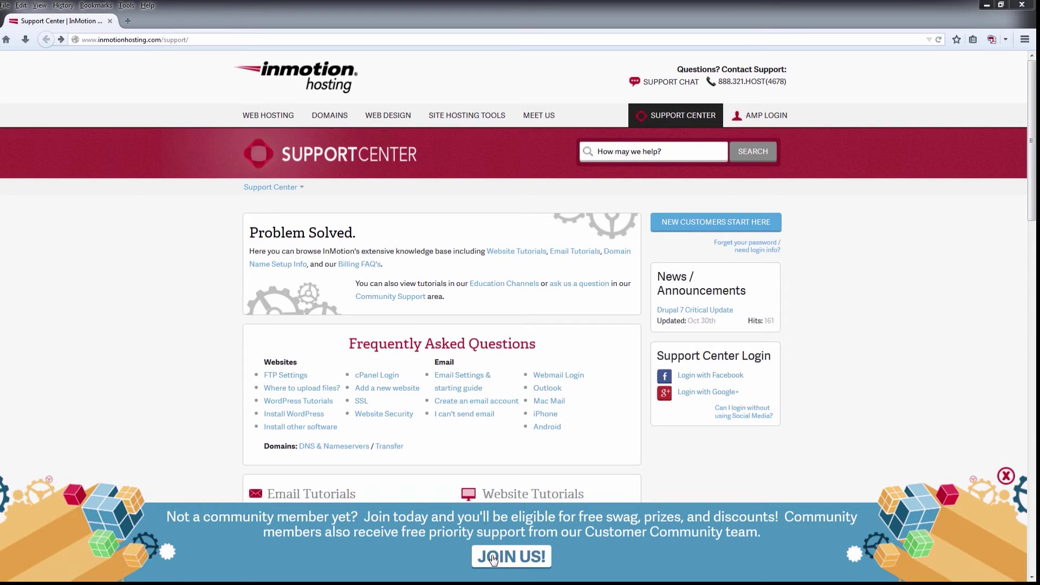
Step: Follow the JOIN THE COMMUNITY button at the bottom right of the WordPress tutorials page
click(509, 562)
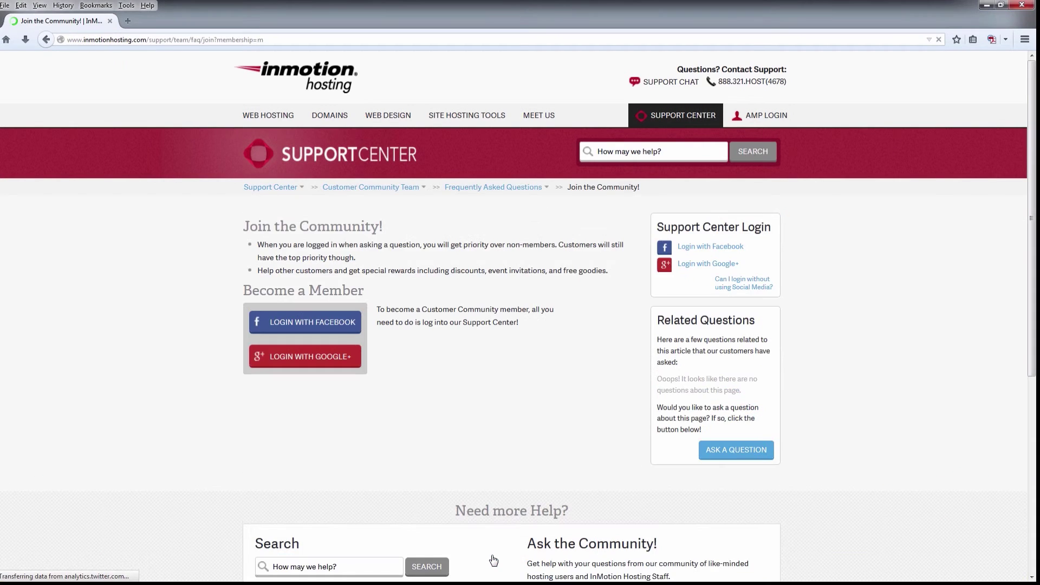